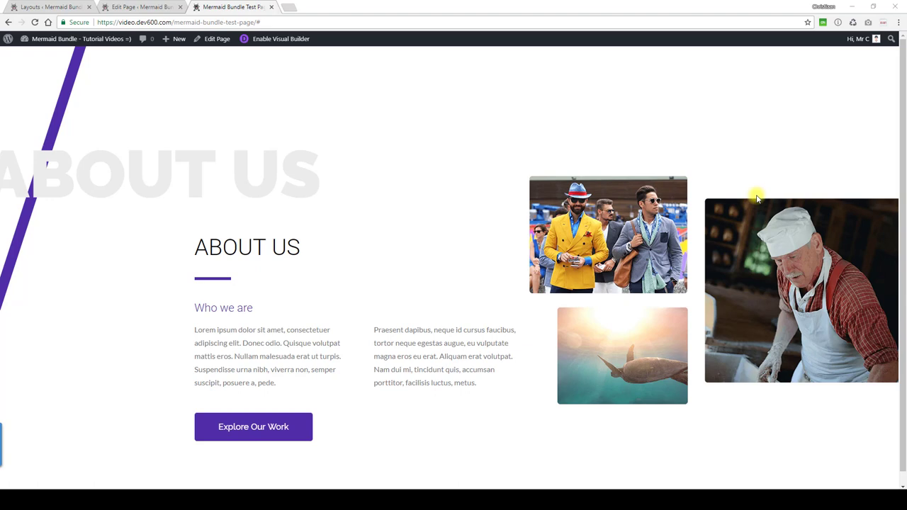
Open the Text - About us module's settings and go to its Advanced Custom CSS section
{"action": "left_click", "coordinate": [134, 6]}
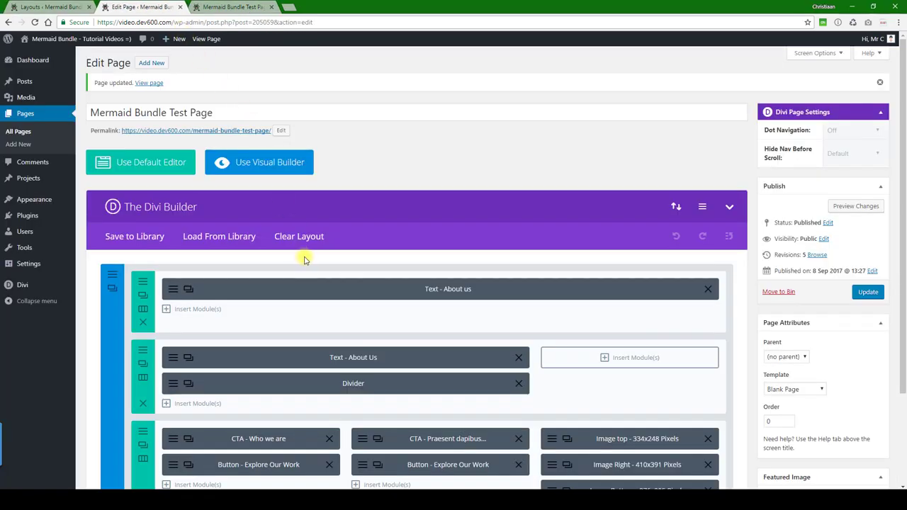
{"action": "scroll", "coordinate": [304, 257], "scroll_direction": "down", "scroll_amount": 2}
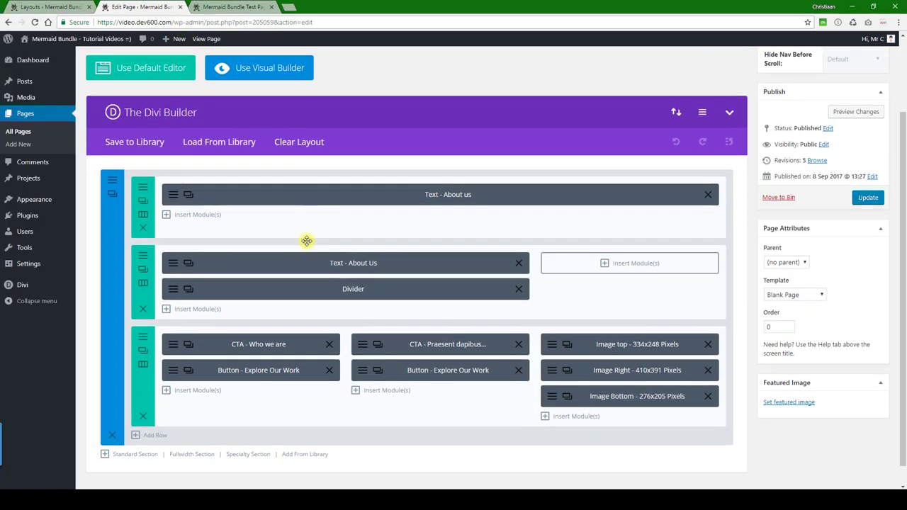
{"action": "left_click", "coordinate": [177, 194]}
{"action": "scroll", "coordinate": [353, 223], "scroll_direction": "down", "scroll_amount": 4}
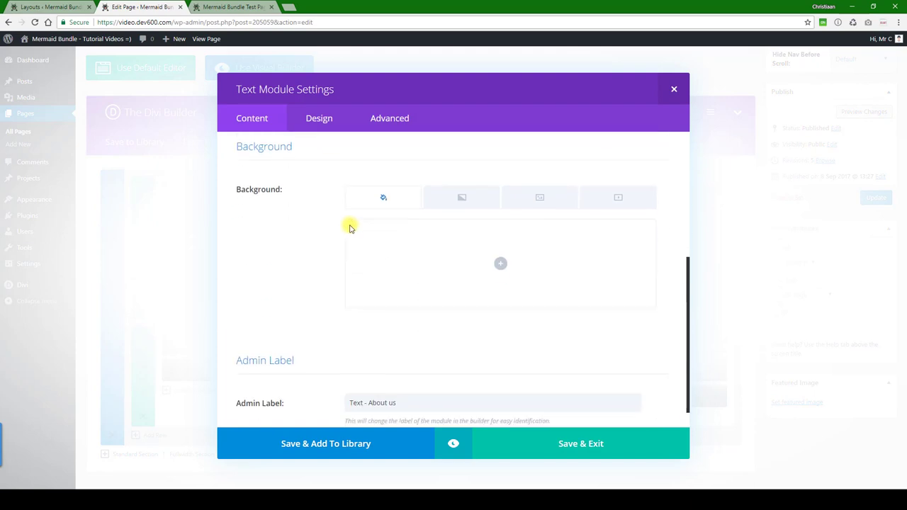
{"action": "scroll", "coordinate": [340, 229], "scroll_direction": "up", "scroll_amount": 3}
{"action": "scroll", "coordinate": [332, 232], "scroll_direction": "up", "scroll_amount": 1}
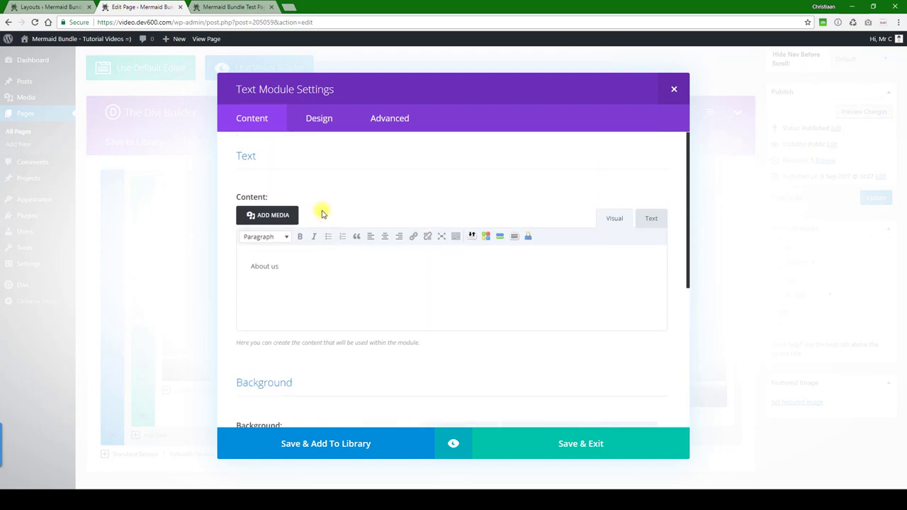
{"action": "left_click", "coordinate": [319, 121]}
{"action": "scroll", "coordinate": [315, 155], "scroll_direction": "down", "scroll_amount": 5}
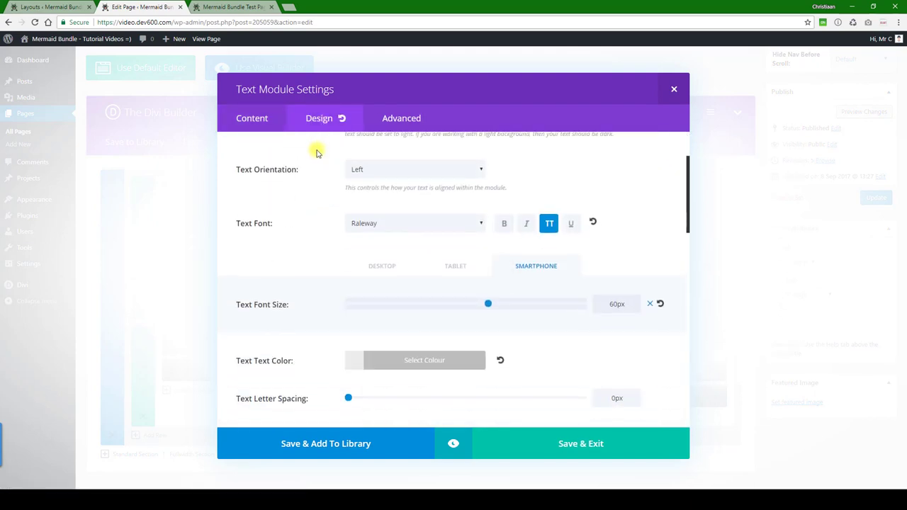
{"action": "scroll", "coordinate": [315, 156], "scroll_direction": "down", "scroll_amount": 10}
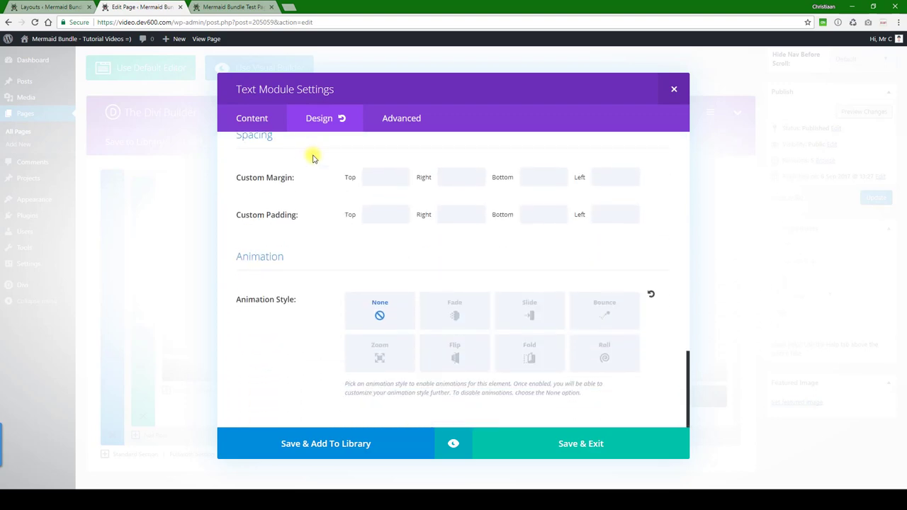
{"action": "left_click", "coordinate": [375, 120]}
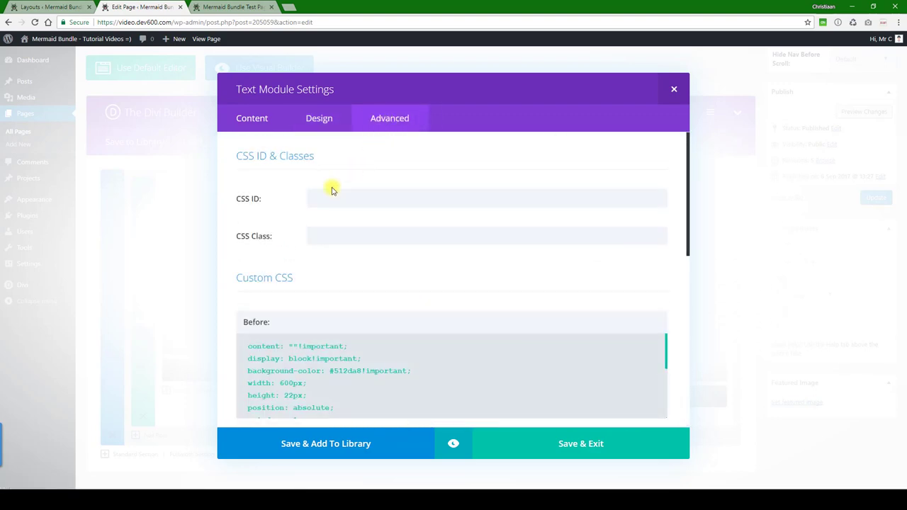
{"action": "scroll", "coordinate": [301, 215], "scroll_direction": "down", "scroll_amount": 3}
{"action": "scroll", "coordinate": [301, 212], "scroll_direction": "down", "scroll_amount": 2}
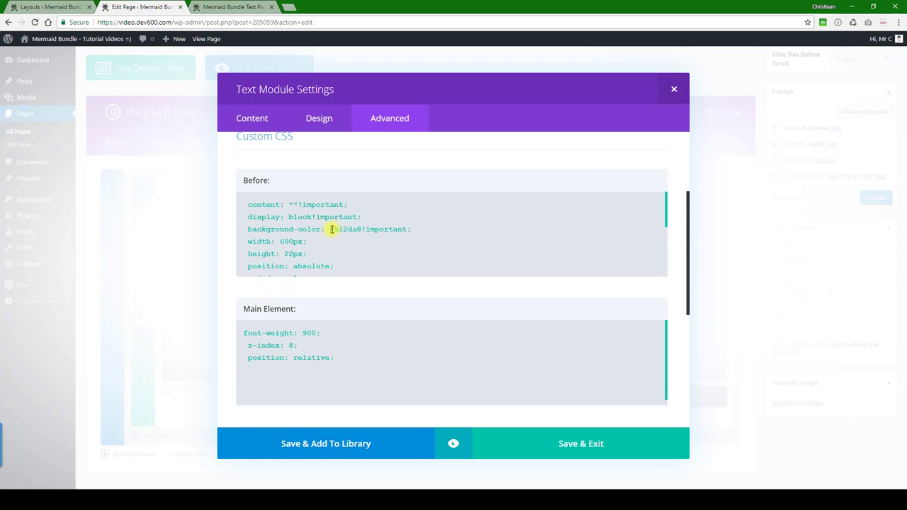
Select the purple 512da8 in the Before box, then the Dark Green 0a9003 in Notepad++
{"action": "left_click_drag", "start_coordinate": [334, 228], "coordinate": [362, 229]}
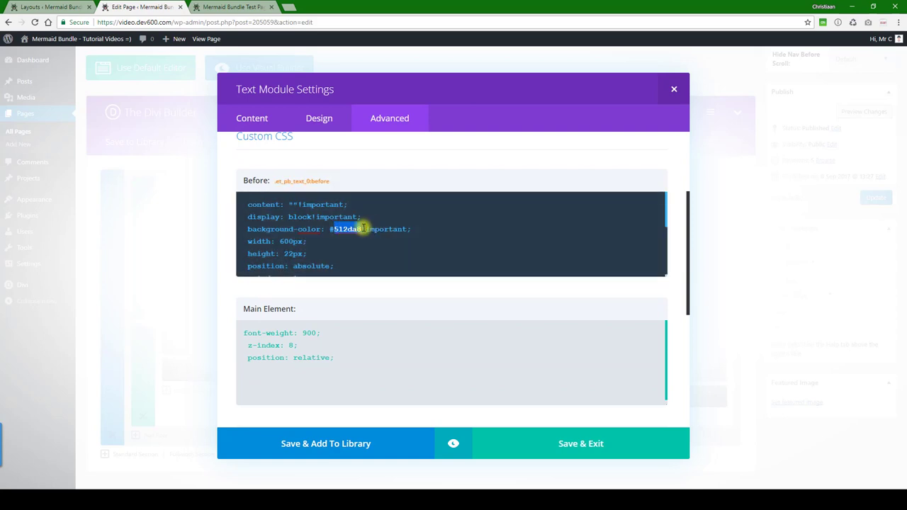
{"action": "key", "text": "alt+Tab"}
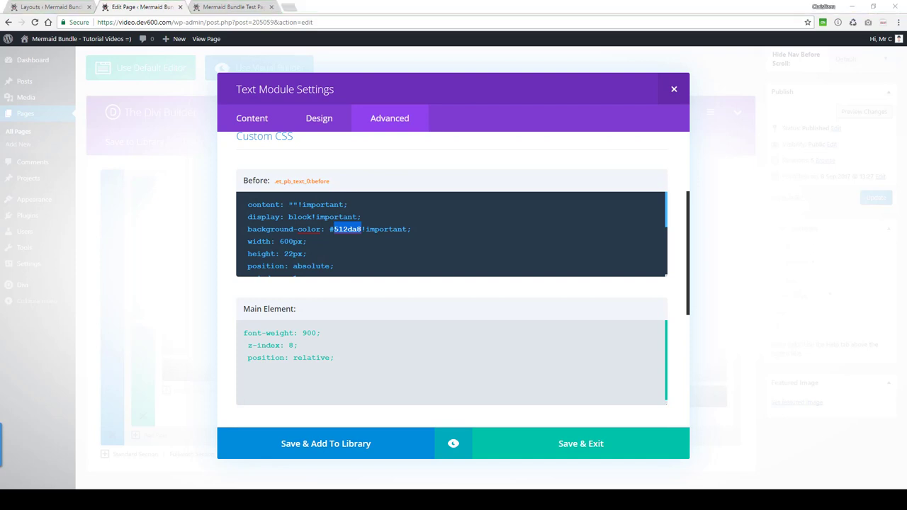
{"action": "left_click", "coordinate": [527, 43]}
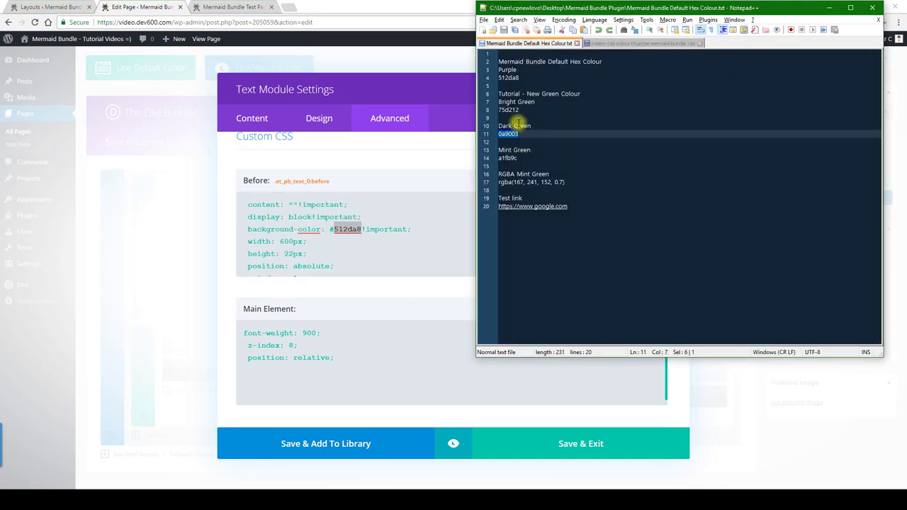
{"action": "double_click", "coordinate": [509, 134]}
{"action": "key", "text": "ctrl+c"}
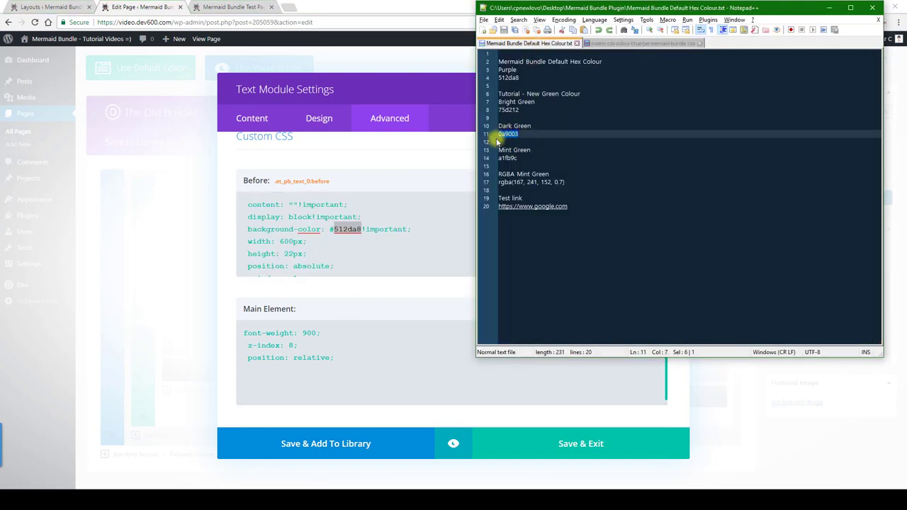
Replace 512da8 with 0a9003 in the Before element's background-color
{"action": "left_click", "coordinate": [348, 228]}
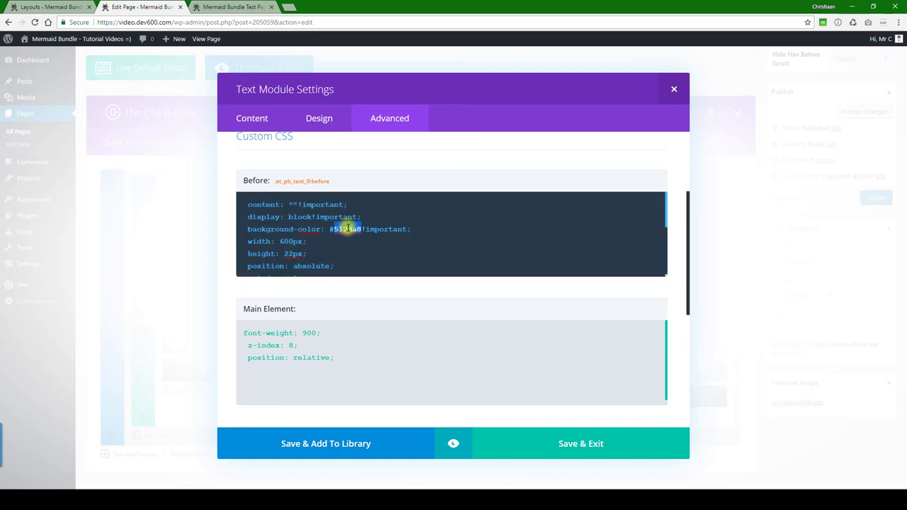
{"action": "key", "text": "ctrl+v"}
{"action": "scroll", "coordinate": [356, 240], "scroll_direction": "down", "scroll_amount": 2}
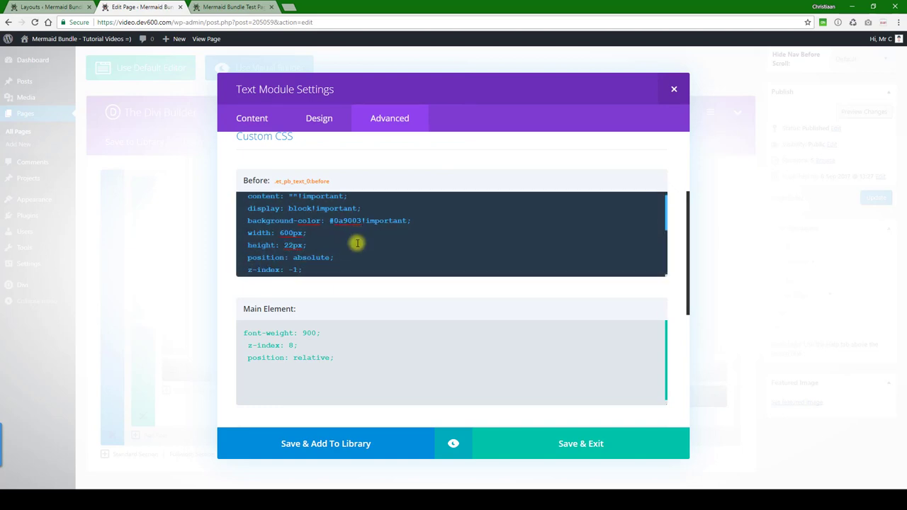
{"action": "scroll", "coordinate": [357, 244], "scroll_direction": "down", "scroll_amount": 1}
{"action": "scroll", "coordinate": [357, 244], "scroll_direction": "down", "scroll_amount": 2}
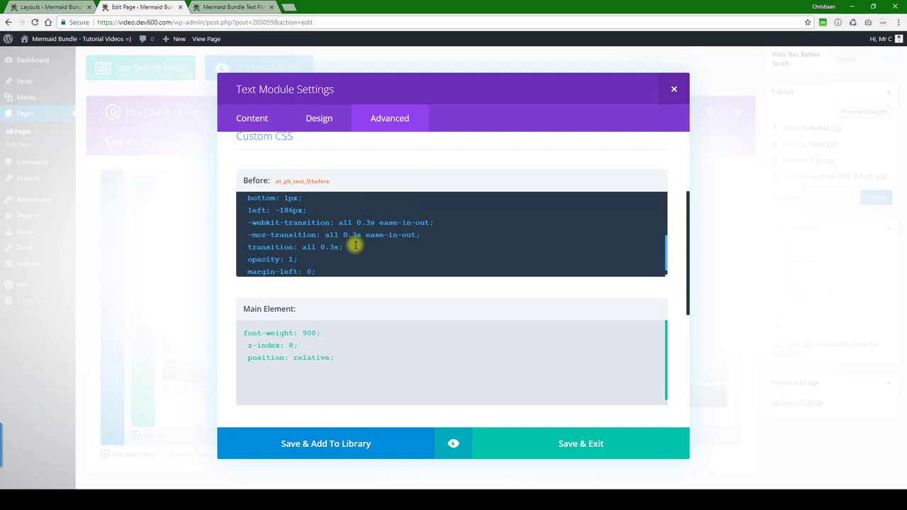
{"action": "scroll", "coordinate": [316, 368], "scroll_direction": "down", "scroll_amount": 4}
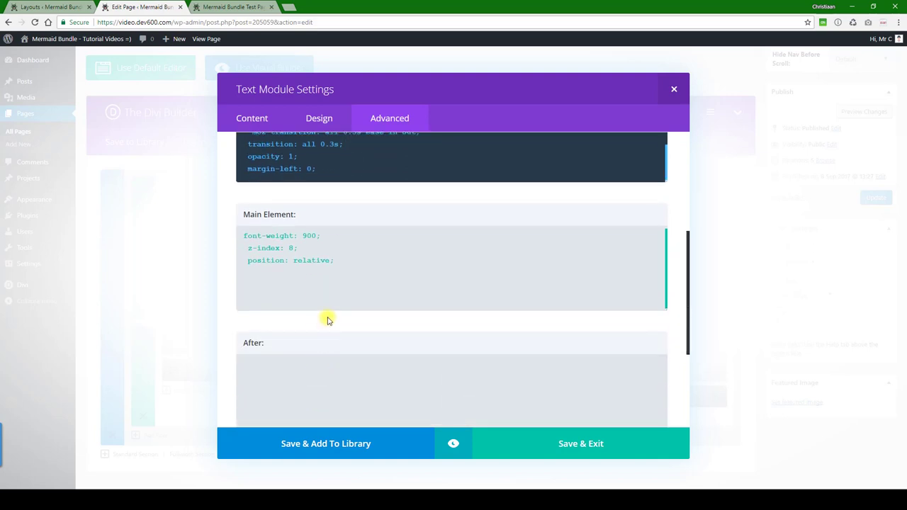
{"action": "scroll", "coordinate": [328, 300], "scroll_direction": "up", "scroll_amount": 5}
{"action": "scroll", "coordinate": [330, 298], "scroll_direction": "up", "scroll_amount": 5}
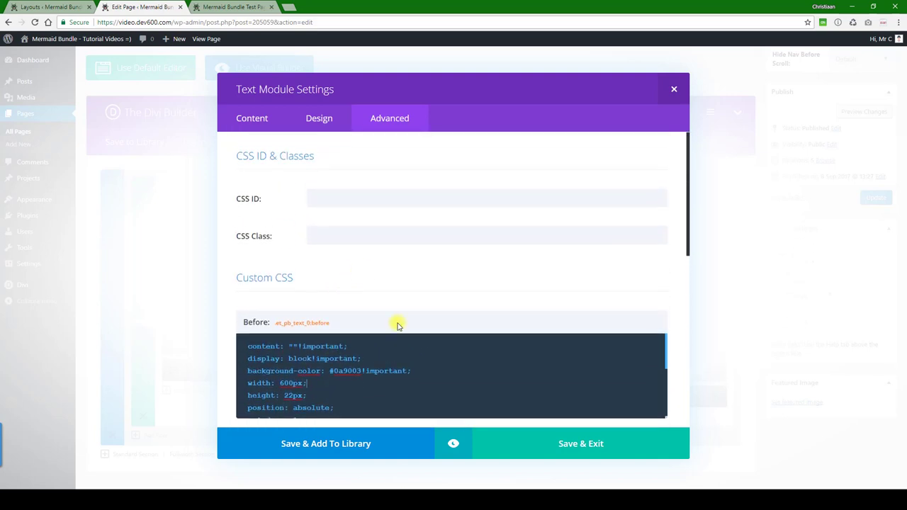
Preview the green diagonal stripe, then return to the module's Design text settings
{"action": "left_click", "coordinate": [454, 448]}
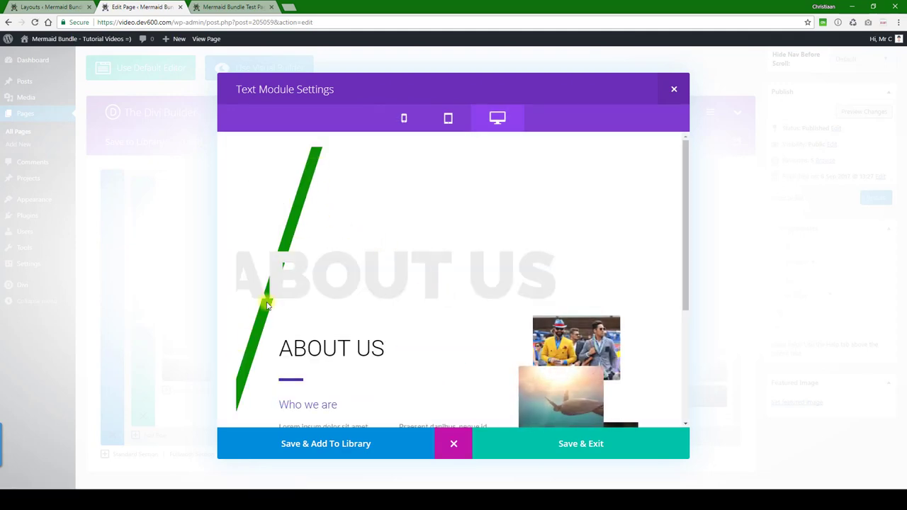
{"action": "left_click", "coordinate": [452, 447]}
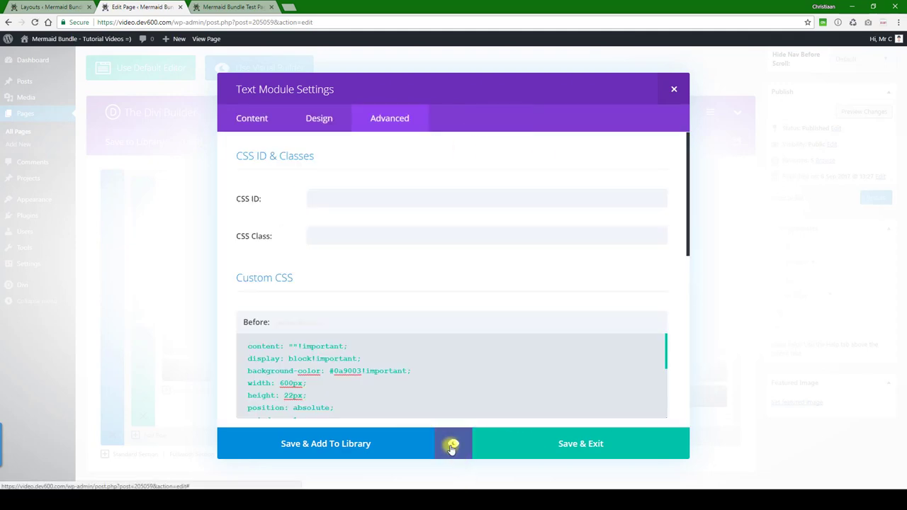
{"action": "left_click", "coordinate": [320, 119]}
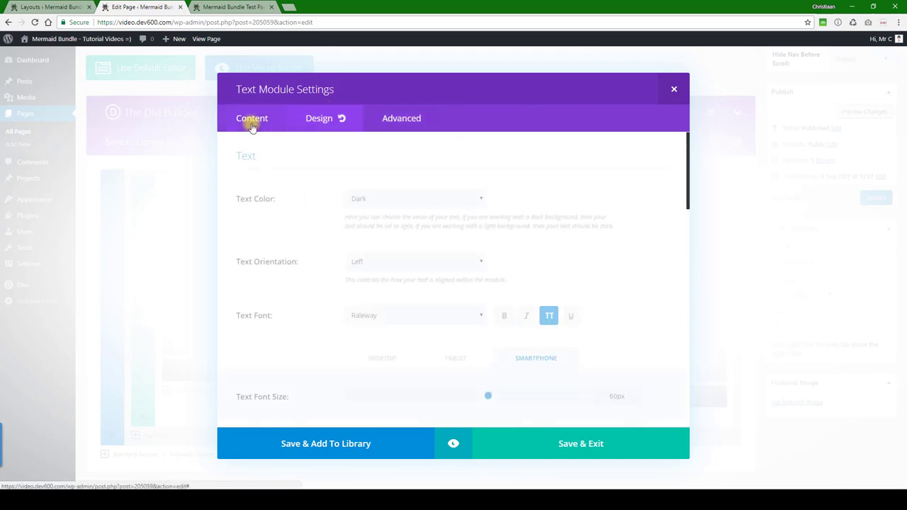
{"action": "scroll", "coordinate": [314, 231], "scroll_direction": "down", "scroll_amount": 2}
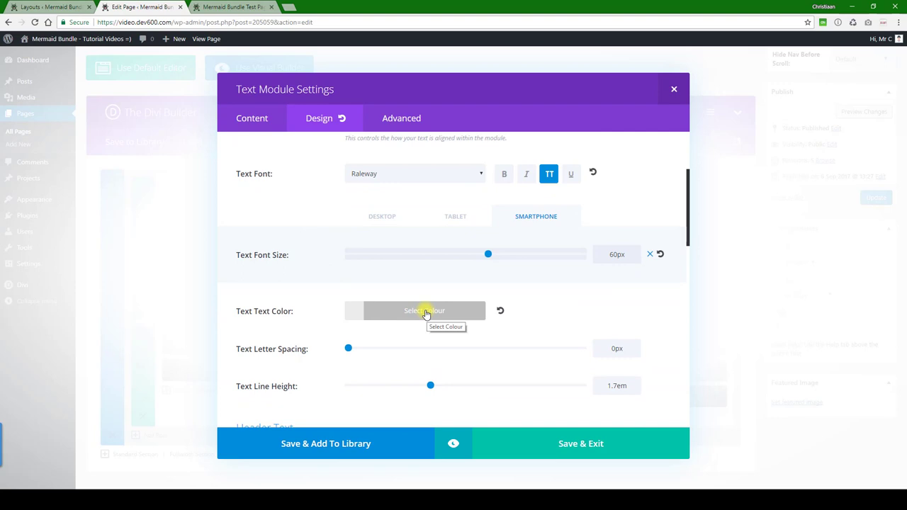
{"action": "left_click", "coordinate": [525, 442]}
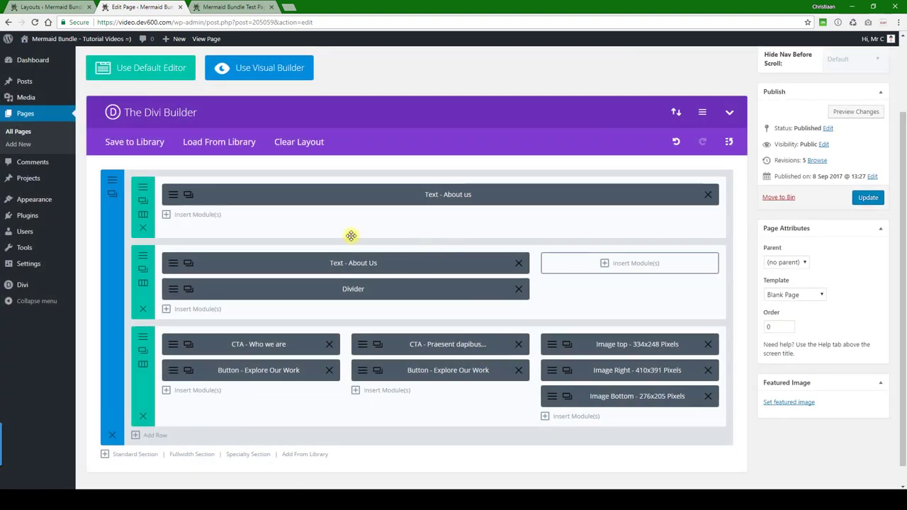
{"action": "left_click", "coordinate": [174, 266]}
{"action": "scroll", "coordinate": [318, 262], "scroll_direction": "down", "scroll_amount": 5}
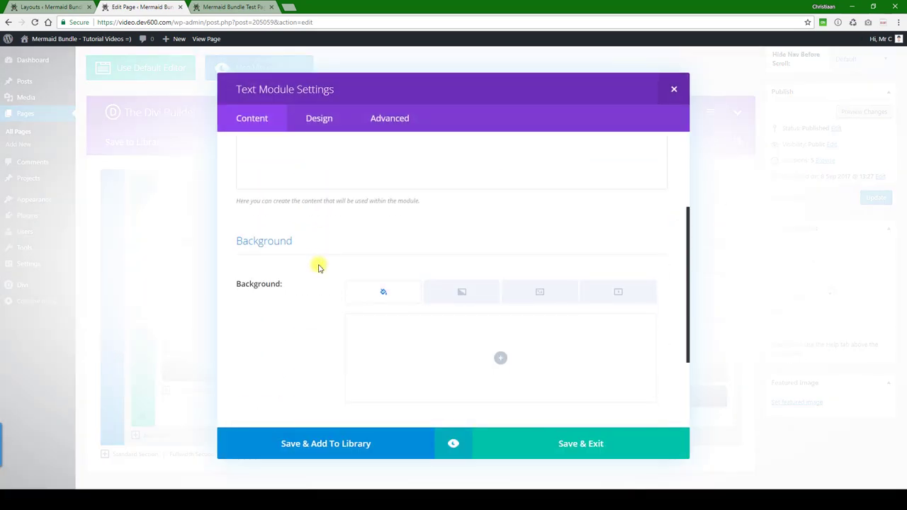
{"action": "left_click", "coordinate": [319, 119]}
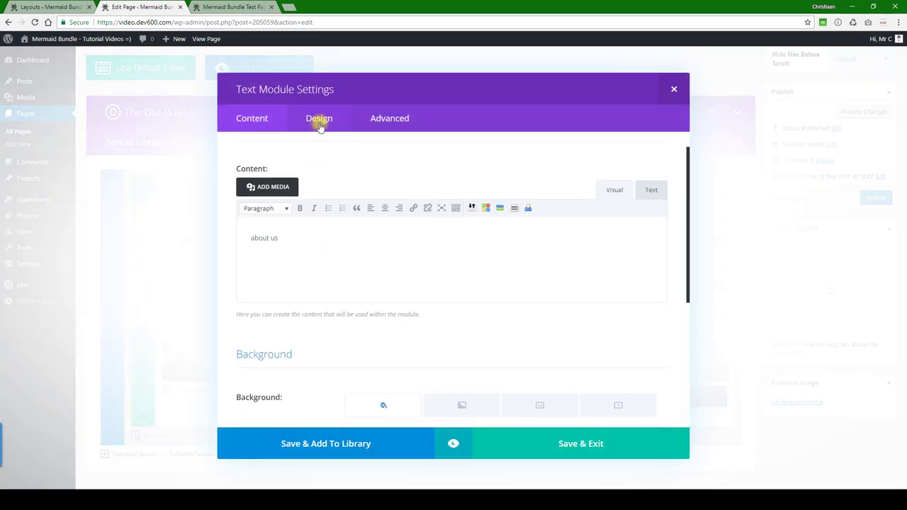
{"action": "scroll", "coordinate": [314, 248], "scroll_direction": "down", "scroll_amount": 5}
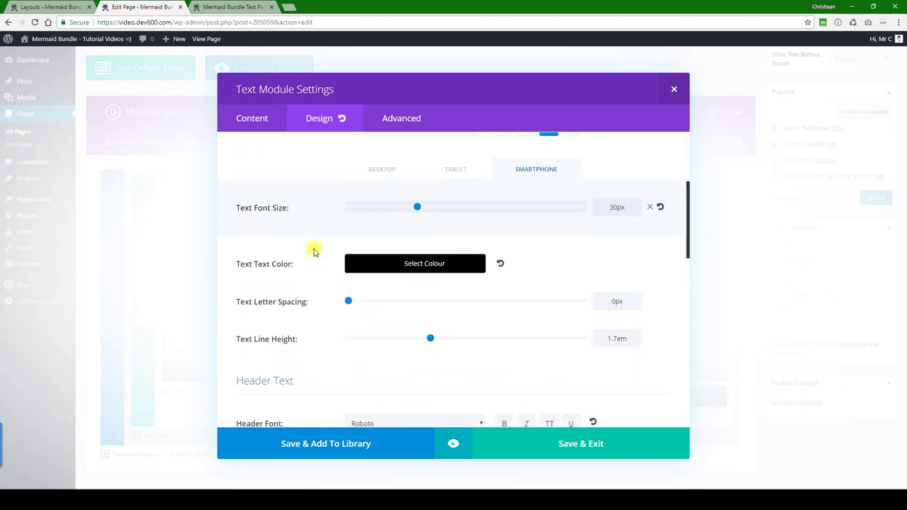
{"action": "scroll", "coordinate": [315, 253], "scroll_direction": "down", "scroll_amount": 1}
{"action": "scroll", "coordinate": [407, 163], "scroll_direction": "up", "scroll_amount": 3}
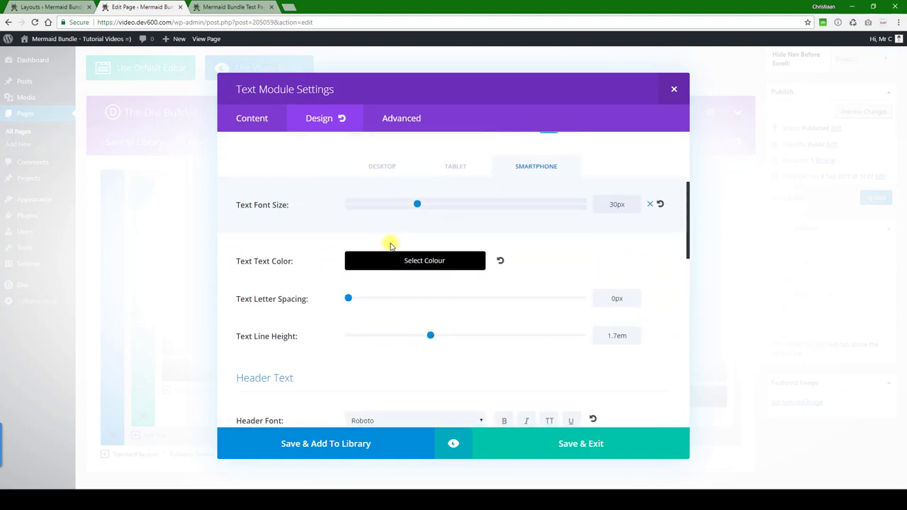
{"action": "scroll", "coordinate": [391, 239], "scroll_direction": "down", "scroll_amount": 2}
{"action": "scroll", "coordinate": [354, 252], "scroll_direction": "down", "scroll_amount": 4}
{"action": "left_click", "coordinate": [464, 443]}
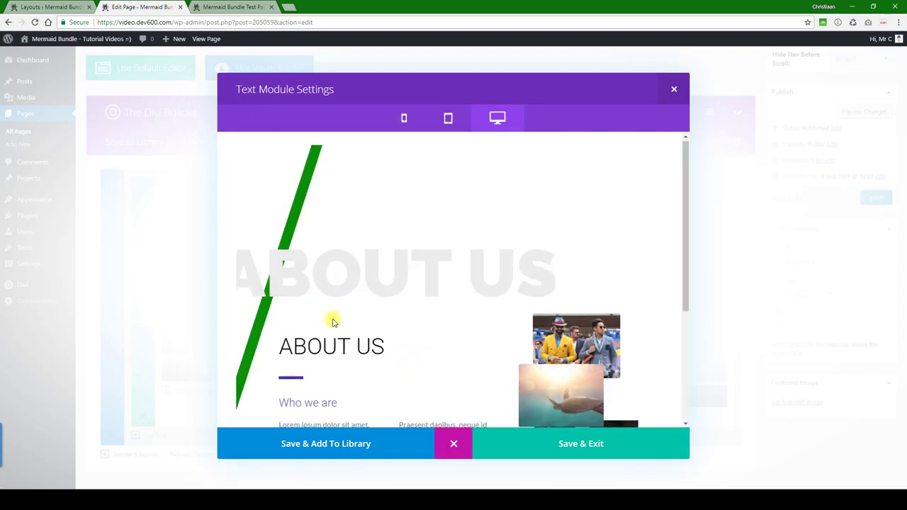
{"action": "scroll", "coordinate": [332, 316], "scroll_direction": "down", "scroll_amount": 3}
{"action": "scroll", "coordinate": [411, 287], "scroll_direction": "up", "scroll_amount": 3}
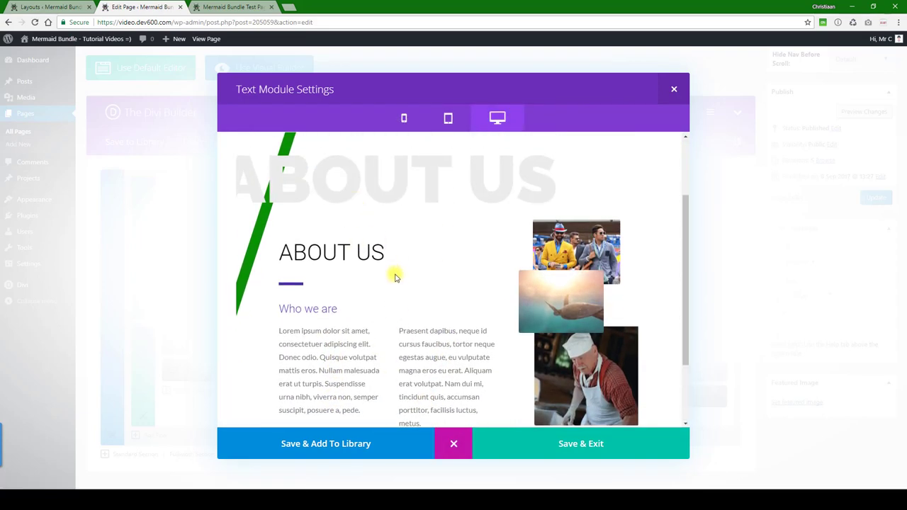
{"action": "left_click_drag", "start_coordinate": [397, 255], "coordinate": [276, 255]}
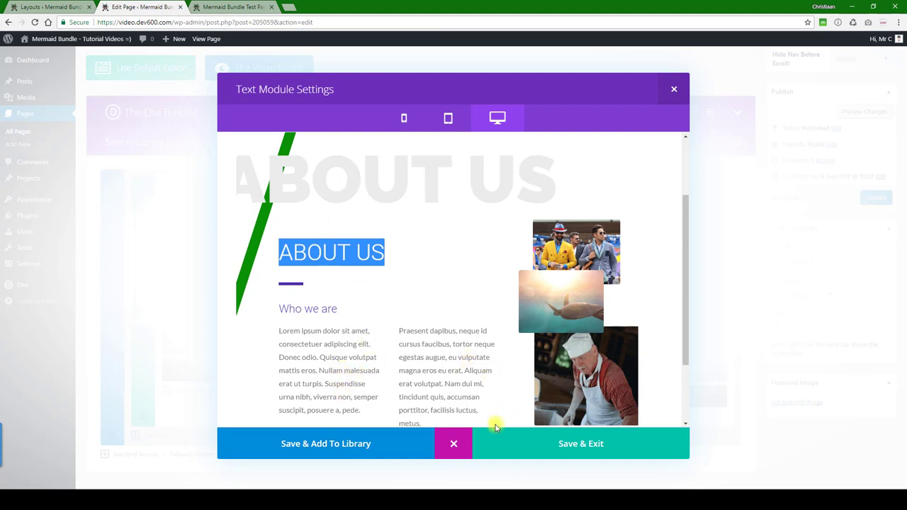
{"action": "left_click", "coordinate": [456, 444]}
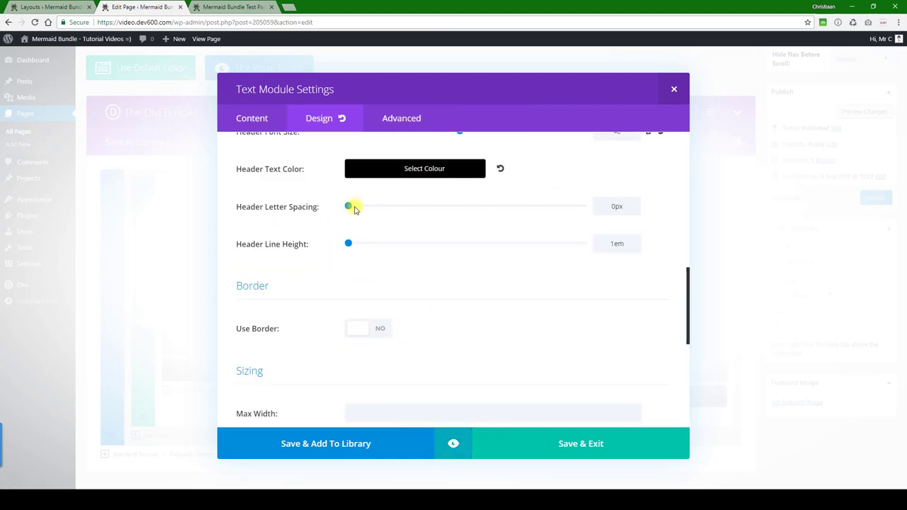
{"action": "scroll", "coordinate": [345, 218], "scroll_direction": "down", "scroll_amount": 2}
{"action": "scroll", "coordinate": [345, 218], "scroll_direction": "down", "scroll_amount": 3}
{"action": "left_click", "coordinate": [413, 117]}
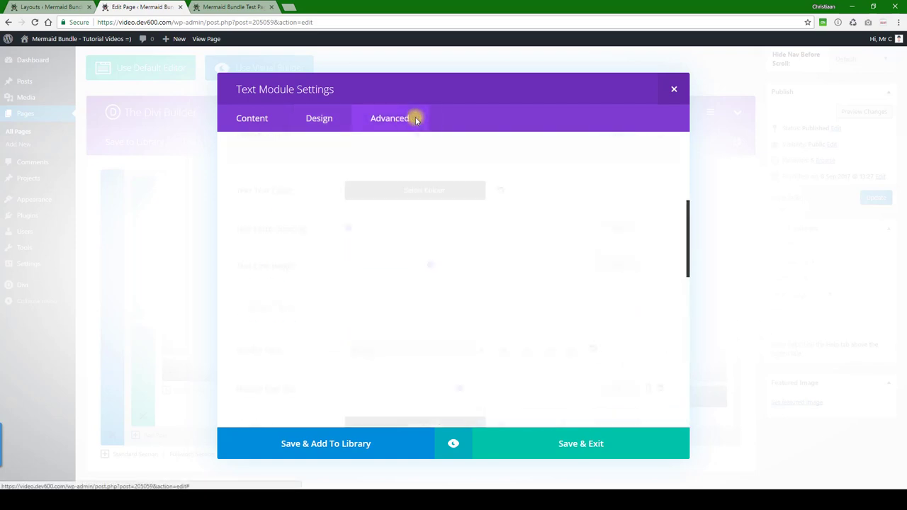
{"action": "scroll", "coordinate": [380, 190], "scroll_direction": "down", "scroll_amount": 5}
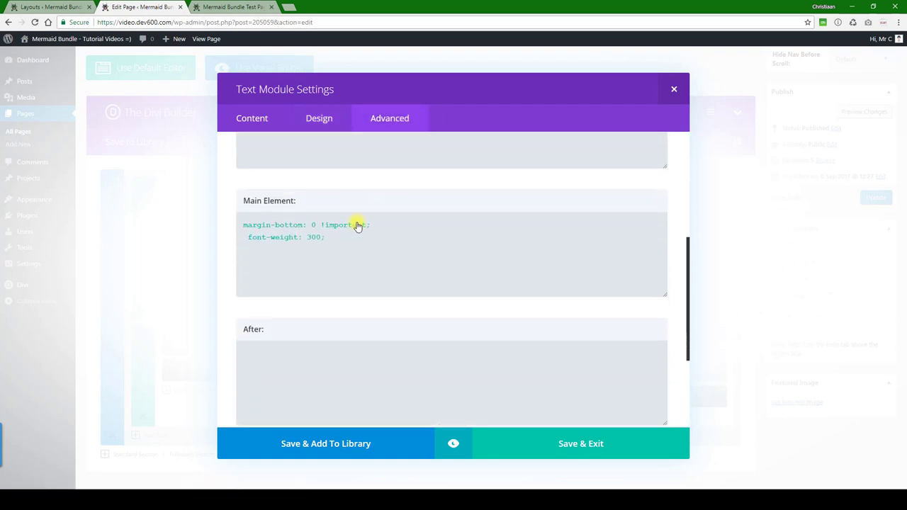
{"action": "scroll", "coordinate": [443, 182], "scroll_direction": "up", "scroll_amount": 1}
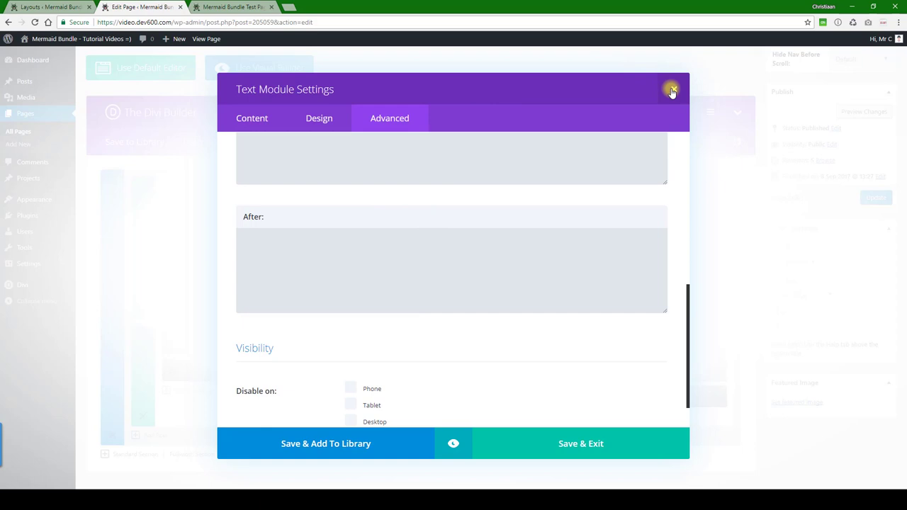
{"action": "left_click", "coordinate": [552, 446]}
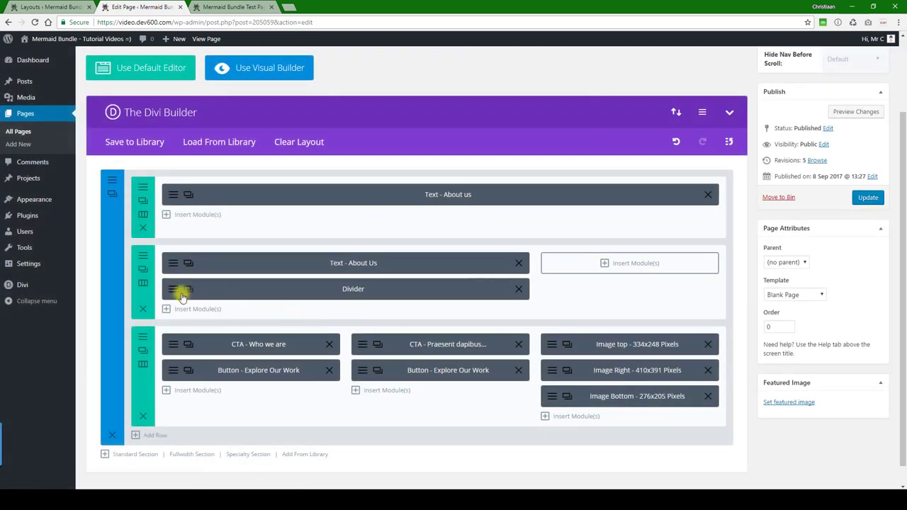
Recolour the About Us Divider module's line from purple to green and save it
{"action": "left_click", "coordinate": [172, 290]}
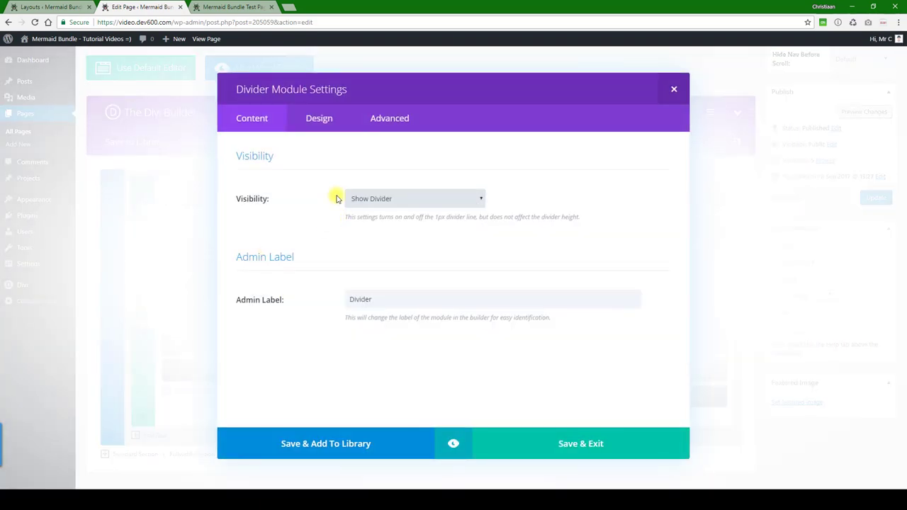
{"action": "left_click", "coordinate": [328, 126]}
{"action": "scroll", "coordinate": [364, 158], "scroll_direction": "down", "scroll_amount": 1}
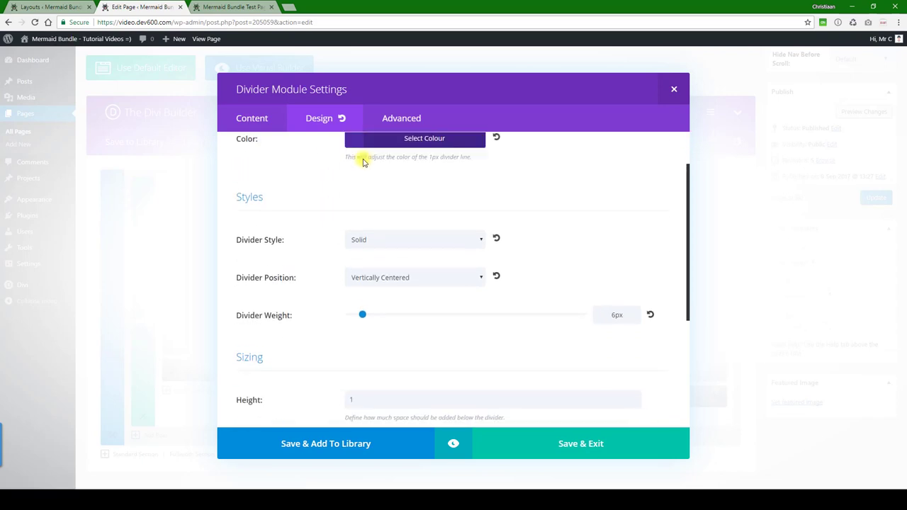
{"action": "scroll", "coordinate": [425, 199], "scroll_direction": "up", "scroll_amount": 1}
{"action": "left_click", "coordinate": [426, 199]}
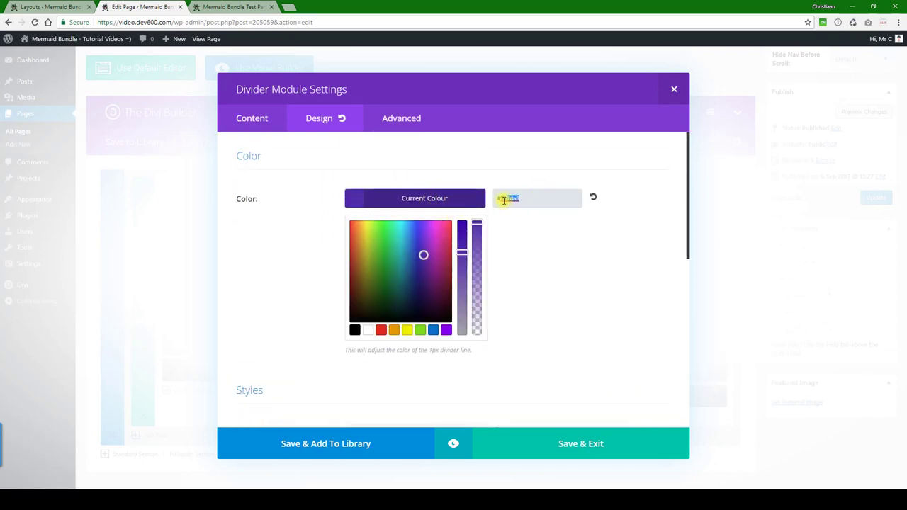
{"action": "left_click", "coordinate": [544, 342]}
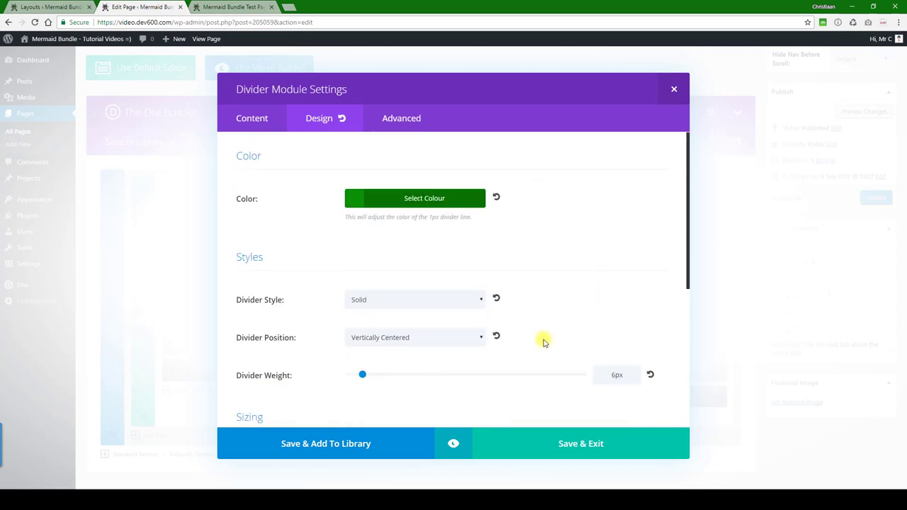
{"action": "left_click", "coordinate": [408, 130]}
{"action": "scroll", "coordinate": [405, 174], "scroll_direction": "down", "scroll_amount": 6}
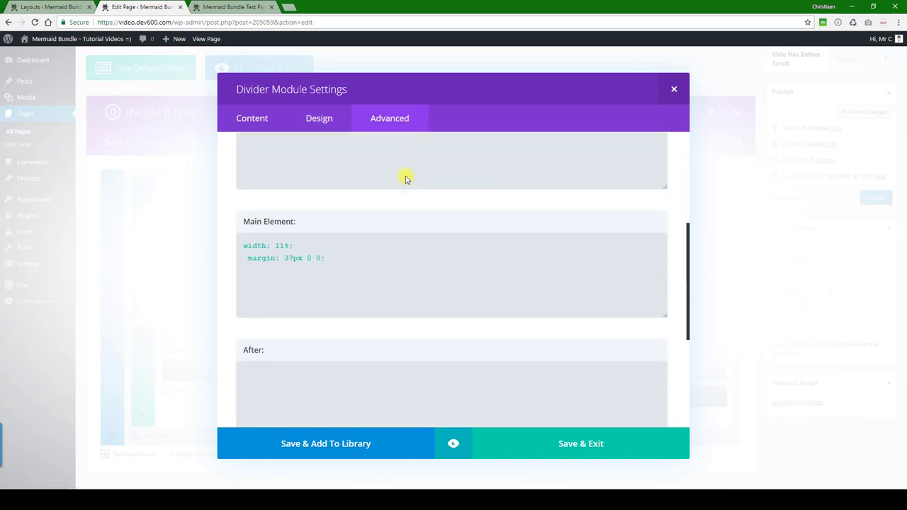
{"action": "scroll", "coordinate": [405, 177], "scroll_direction": "up", "scroll_amount": 2}
{"action": "scroll", "coordinate": [406, 183], "scroll_direction": "down", "scroll_amount": 4}
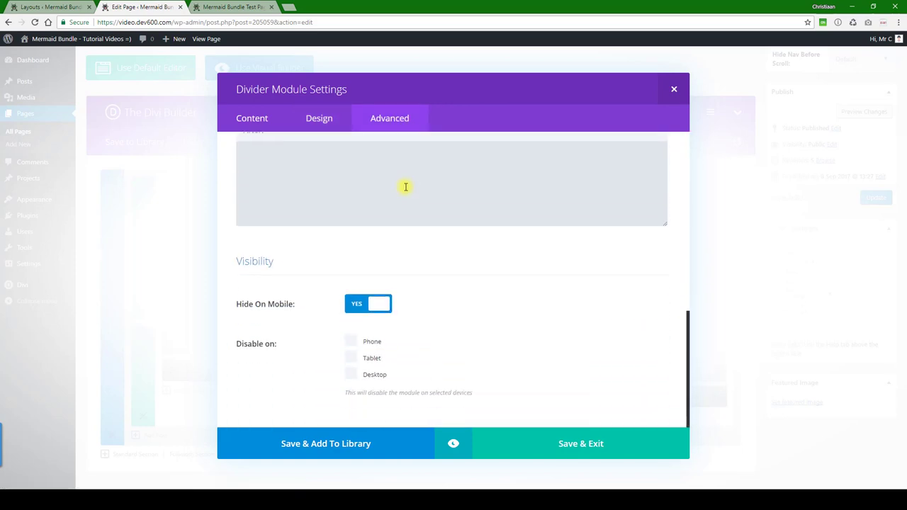
{"action": "left_click", "coordinate": [515, 439]}
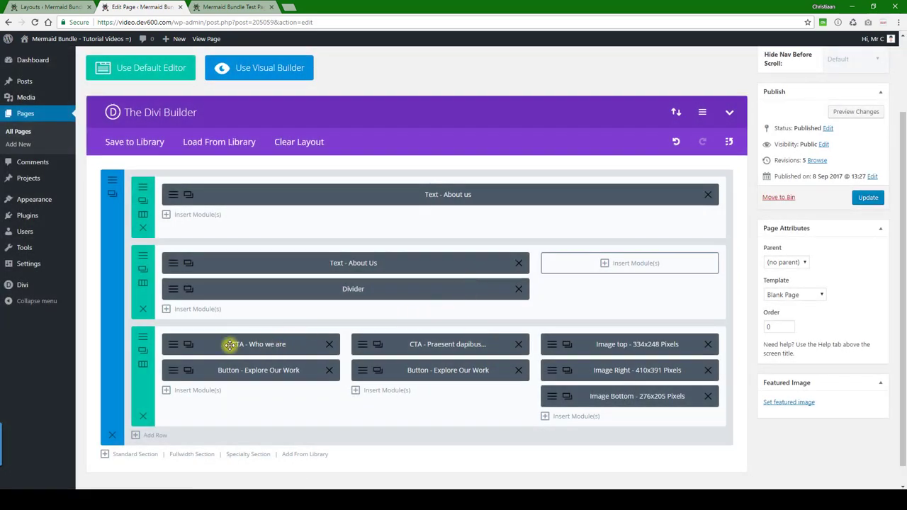
Set the Who we are call-to-action's Header Text Color to green #0a9003
{"action": "left_click", "coordinate": [179, 344]}
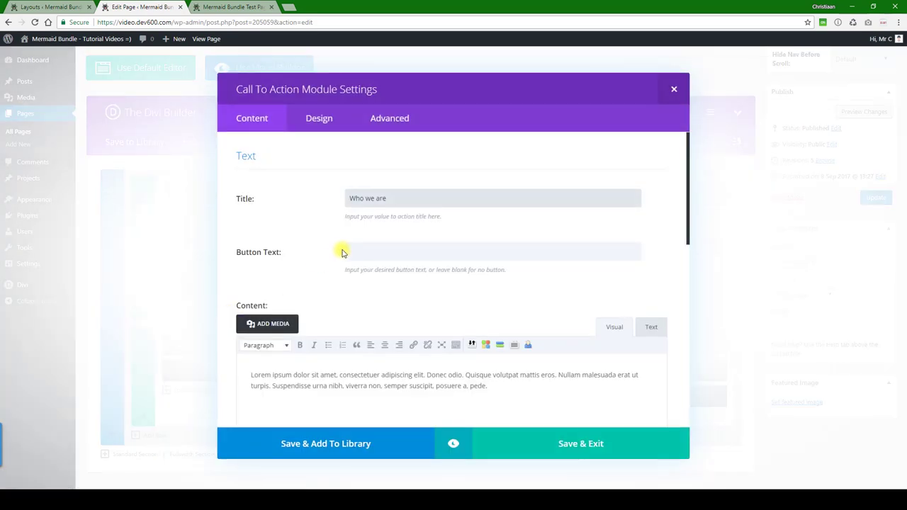
{"action": "scroll", "coordinate": [341, 253], "scroll_direction": "down", "scroll_amount": 7}
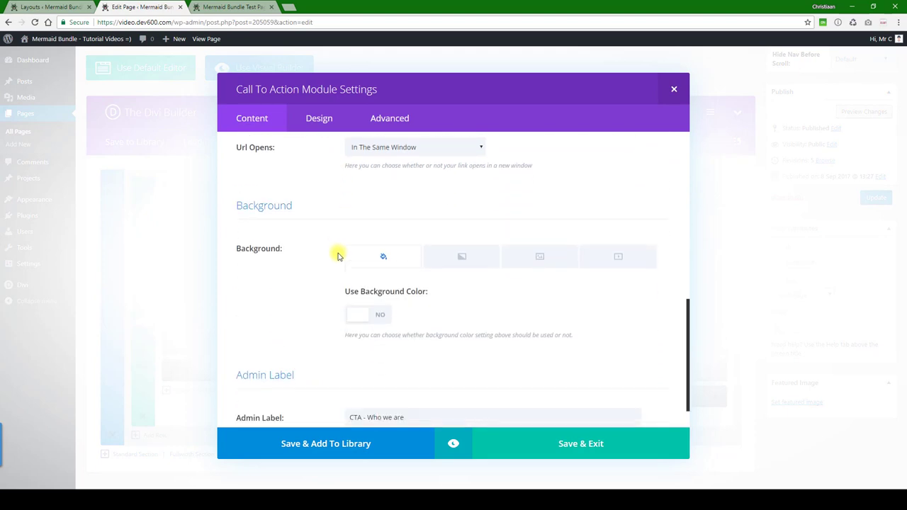
{"action": "scroll", "coordinate": [340, 251], "scroll_direction": "down", "scroll_amount": 1}
{"action": "left_click", "coordinate": [315, 121]}
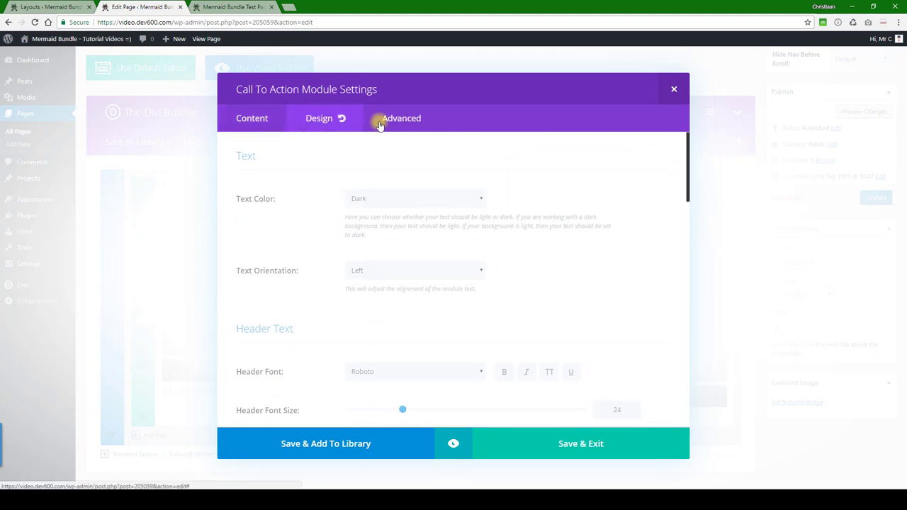
{"action": "scroll", "coordinate": [351, 312], "scroll_direction": "down", "scroll_amount": 4}
{"action": "scroll", "coordinate": [350, 285], "scroll_direction": "up", "scroll_amount": 2}
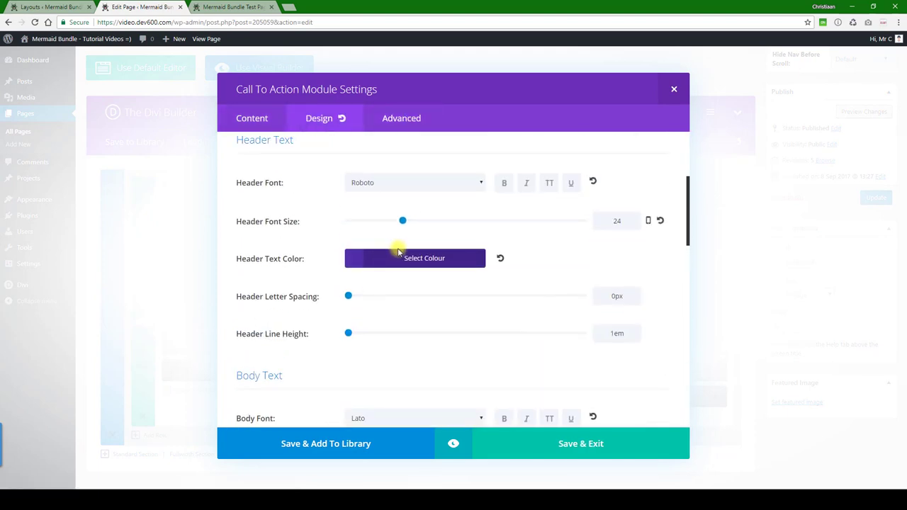
{"action": "left_click", "coordinate": [398, 255]}
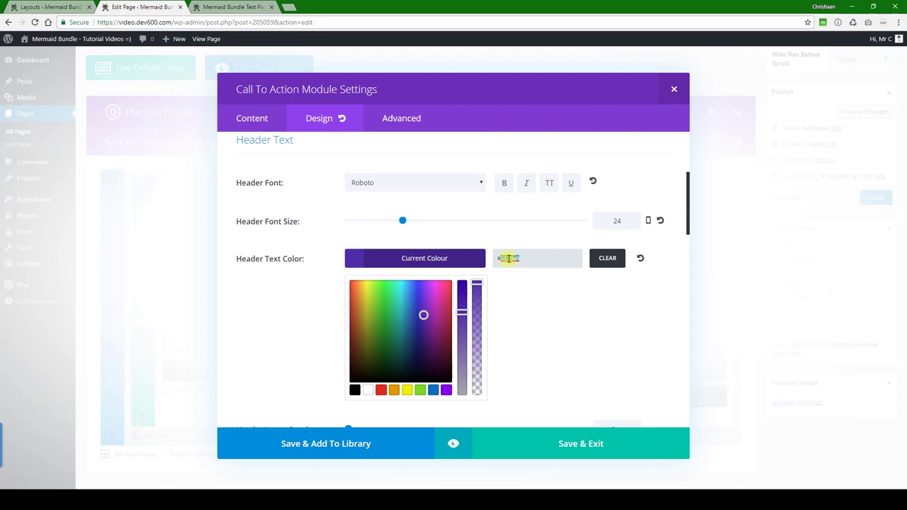
{"action": "left_click", "coordinate": [466, 339]}
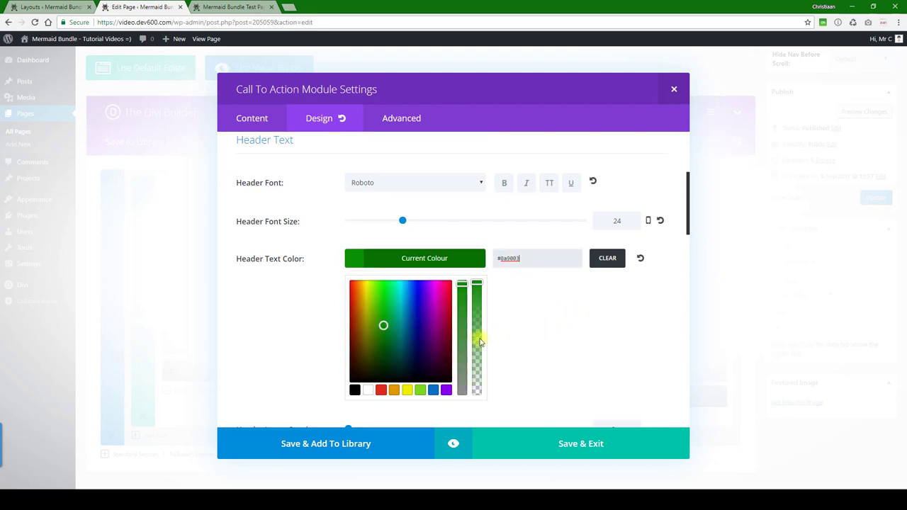
{"action": "scroll", "coordinate": [413, 328], "scroll_direction": "down", "scroll_amount": 10}
{"action": "scroll", "coordinate": [374, 321], "scroll_direction": "down", "scroll_amount": 8}
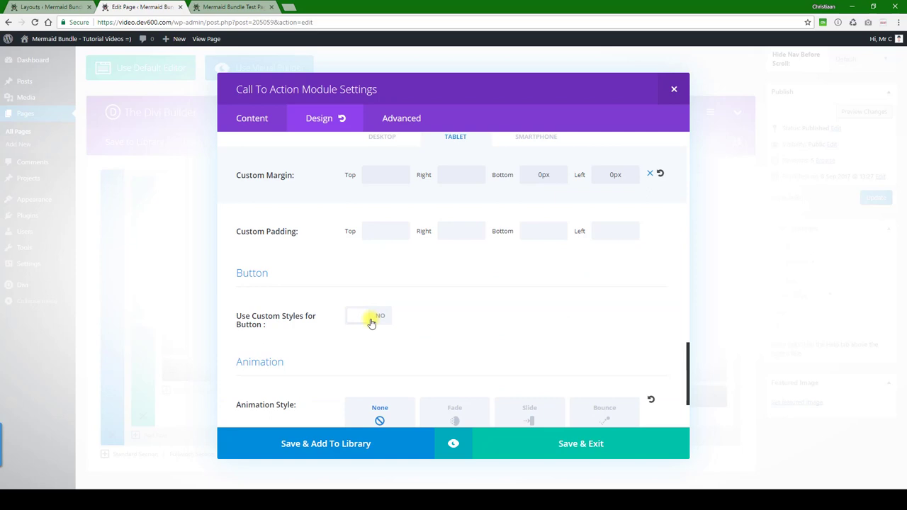
Look through the call-to-action module's Advanced settings
{"action": "left_click", "coordinate": [403, 118]}
{"action": "scroll", "coordinate": [336, 197], "scroll_direction": "down", "scroll_amount": 3}
{"action": "scroll", "coordinate": [333, 205], "scroll_direction": "down", "scroll_amount": 8}
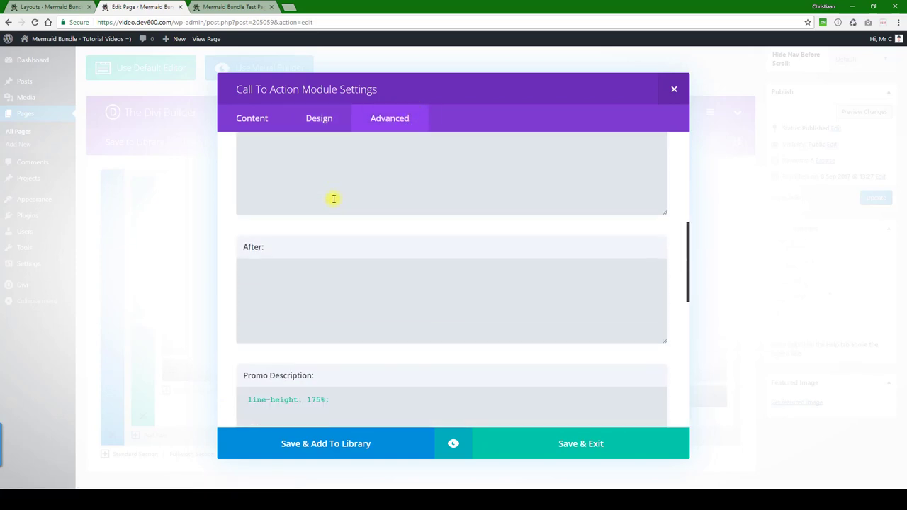
{"action": "scroll", "coordinate": [331, 216], "scroll_direction": "down", "scroll_amount": 2}
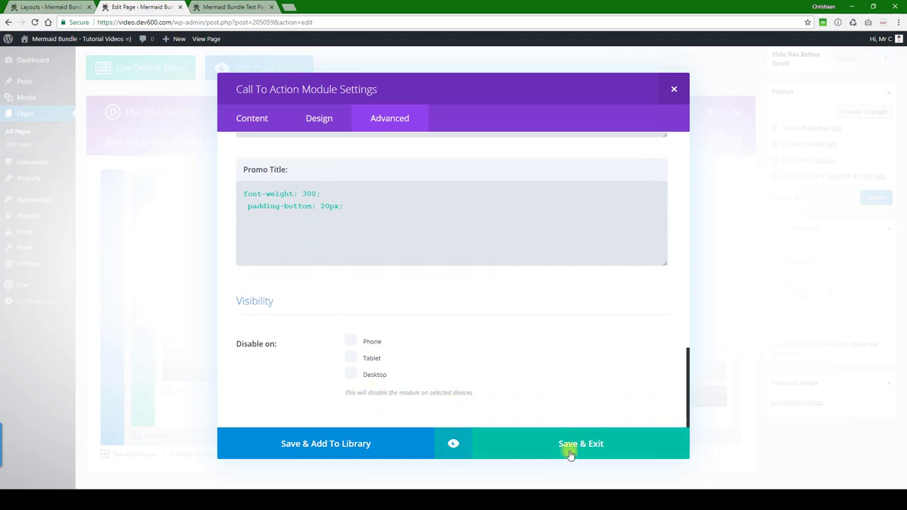
{"action": "left_click", "coordinate": [512, 435]}
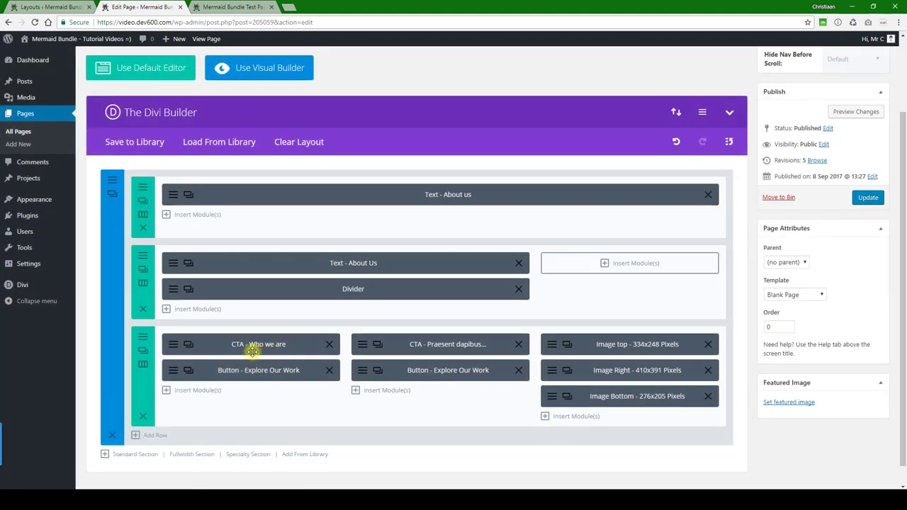
{"action": "left_click", "coordinate": [187, 370]}
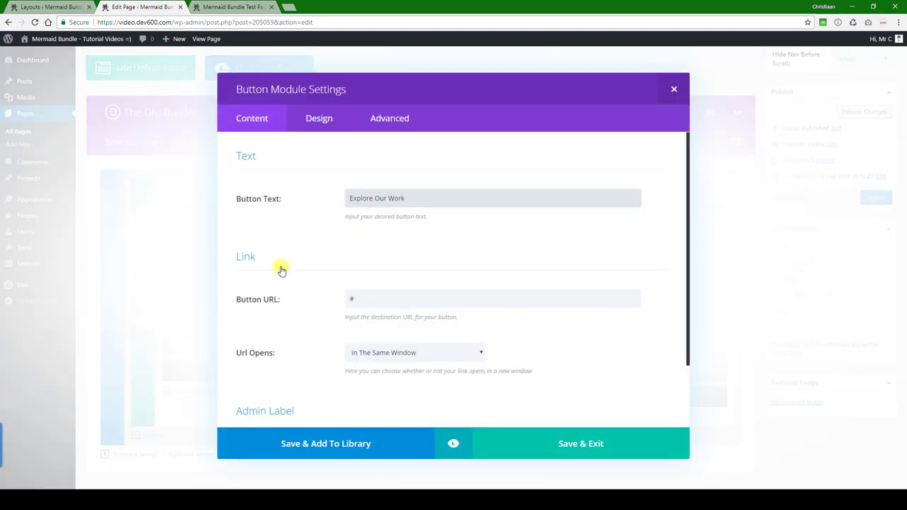
{"action": "left_click_drag", "start_coordinate": [362, 299], "coordinate": [347, 300]}
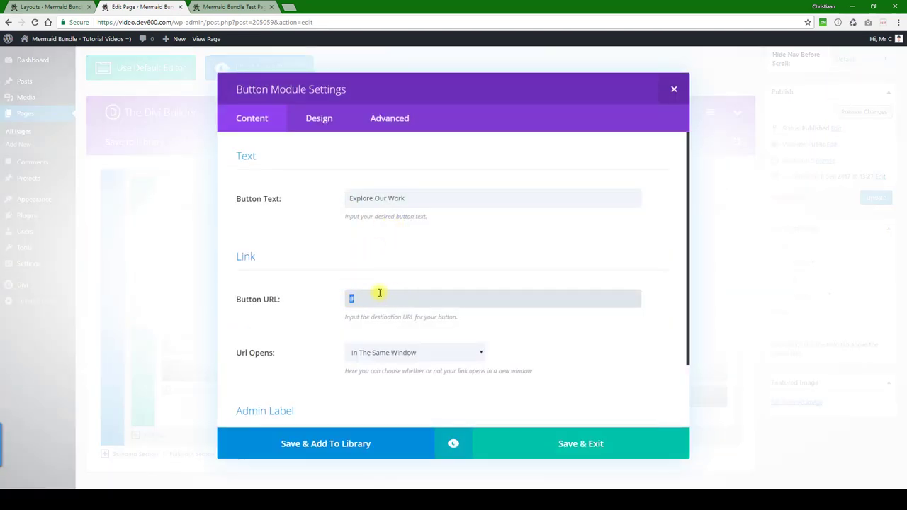
{"action": "left_click", "coordinate": [326, 263]}
{"action": "scroll", "coordinate": [327, 264], "scroll_direction": "down", "scroll_amount": 2}
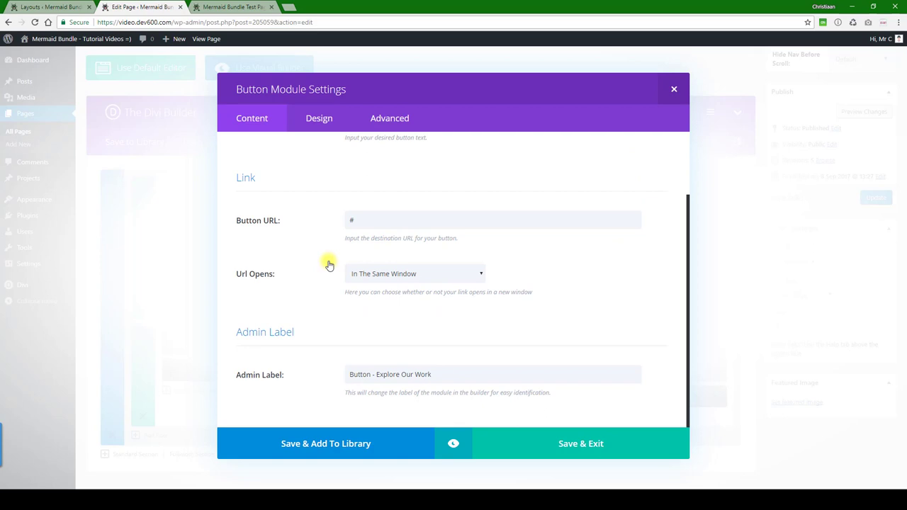
{"action": "left_click", "coordinate": [320, 121]}
{"action": "scroll", "coordinate": [307, 184], "scroll_direction": "down", "scroll_amount": 2}
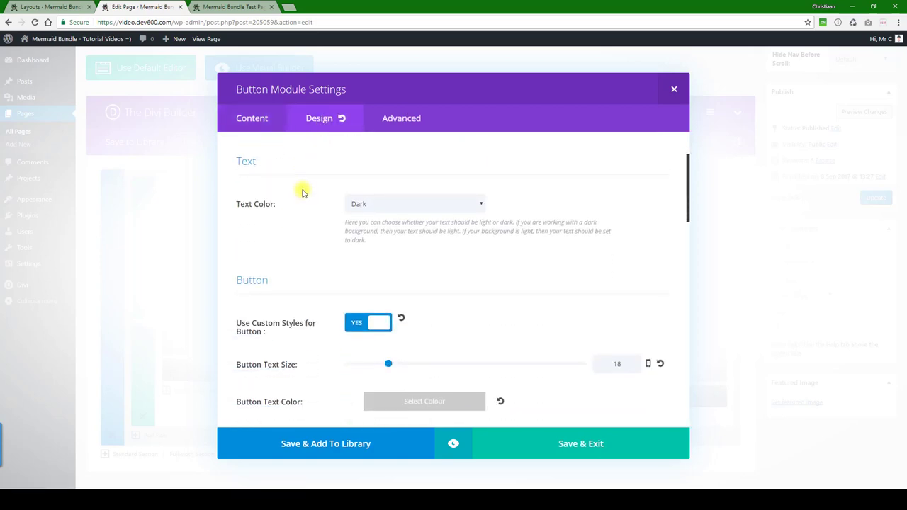
{"action": "scroll", "coordinate": [326, 191], "scroll_direction": "down", "scroll_amount": 3}
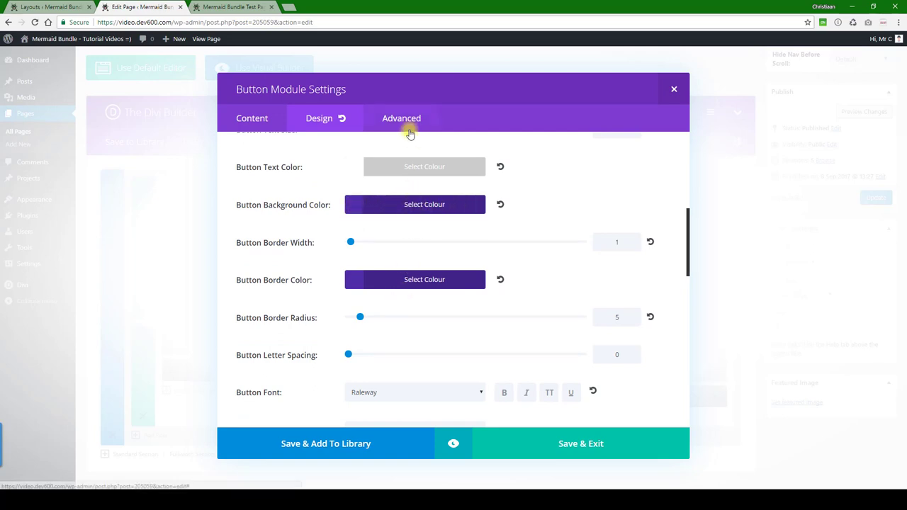
{"action": "scroll", "coordinate": [405, 233], "scroll_direction": "down", "scroll_amount": 3}
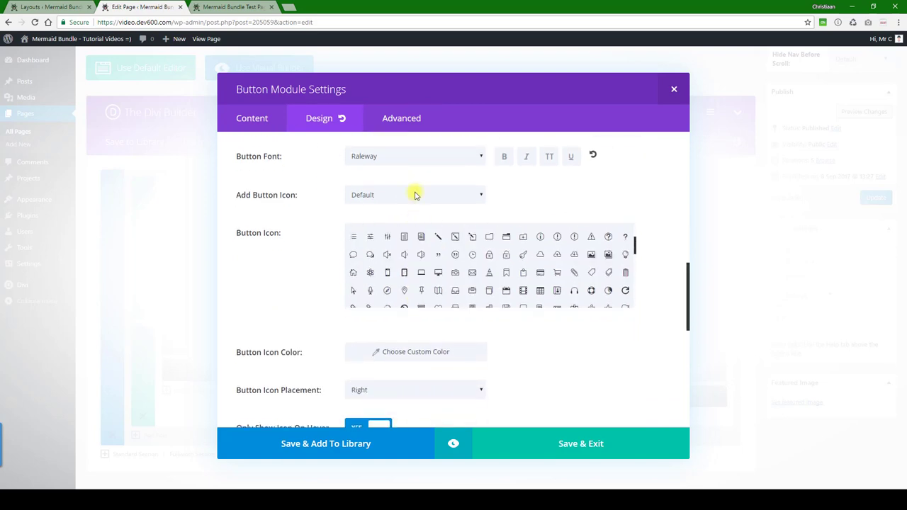
{"action": "left_click", "coordinate": [411, 117]}
{"action": "scroll", "coordinate": [331, 203], "scroll_direction": "down", "scroll_amount": 4}
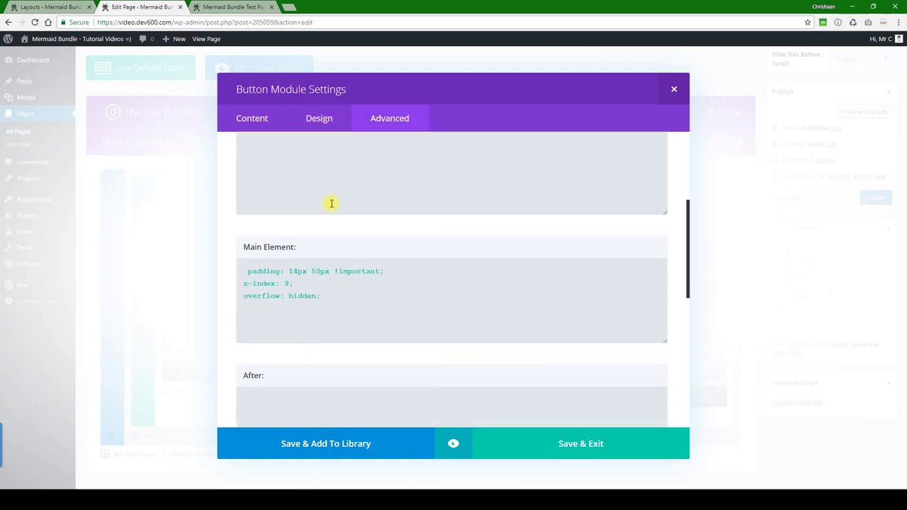
{"action": "scroll", "coordinate": [301, 200], "scroll_direction": "down", "scroll_amount": 5}
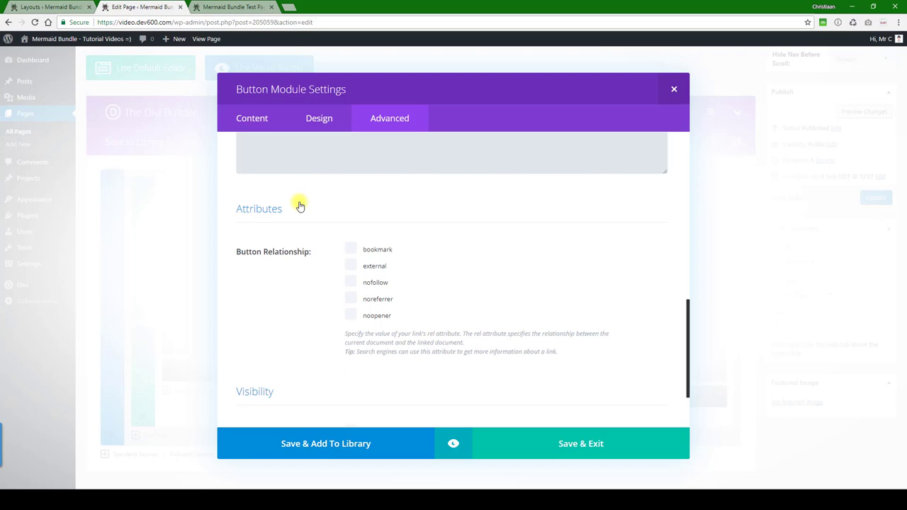
{"action": "left_click", "coordinate": [534, 451]}
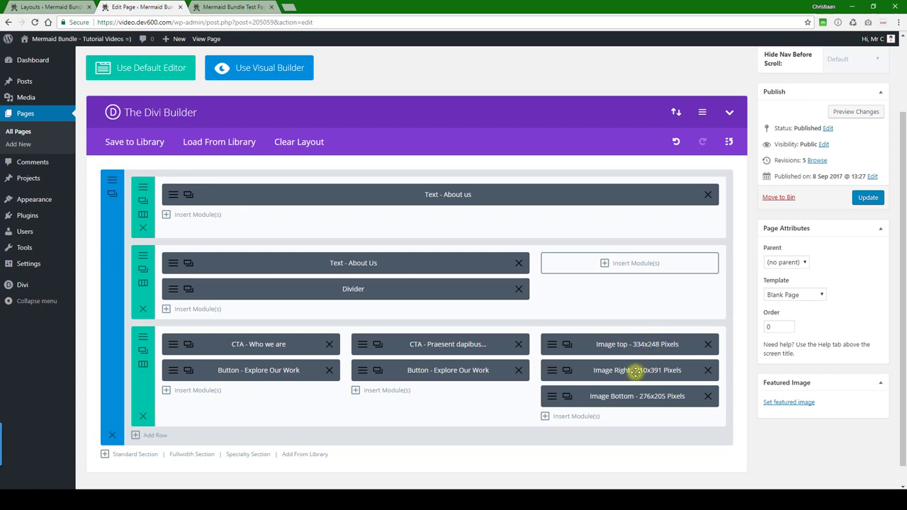
{"action": "left_click", "coordinate": [633, 346]}
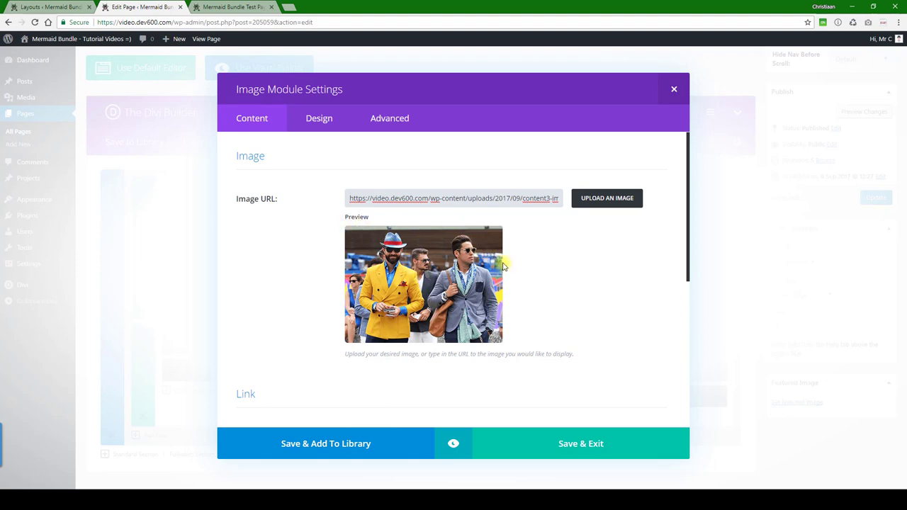
{"action": "left_click", "coordinate": [566, 448]}
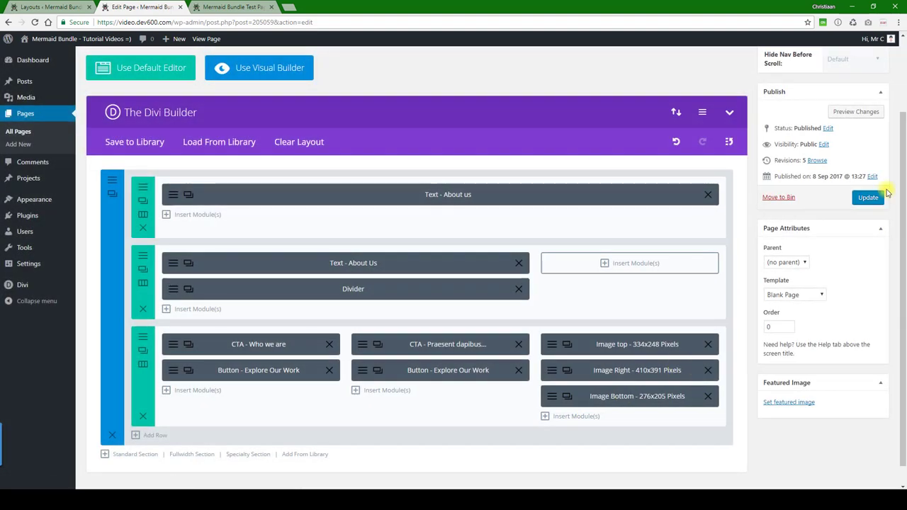
Update the page and reload the live Mermaid Bundle Test Page to check the green accents
{"action": "left_click", "coordinate": [876, 200]}
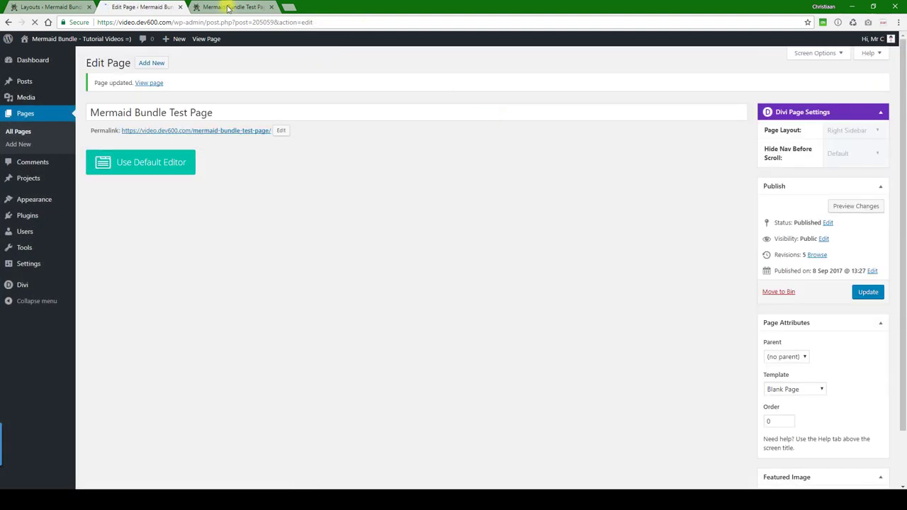
{"action": "left_click", "coordinate": [230, 7]}
{"action": "left_click", "coordinate": [35, 22]}
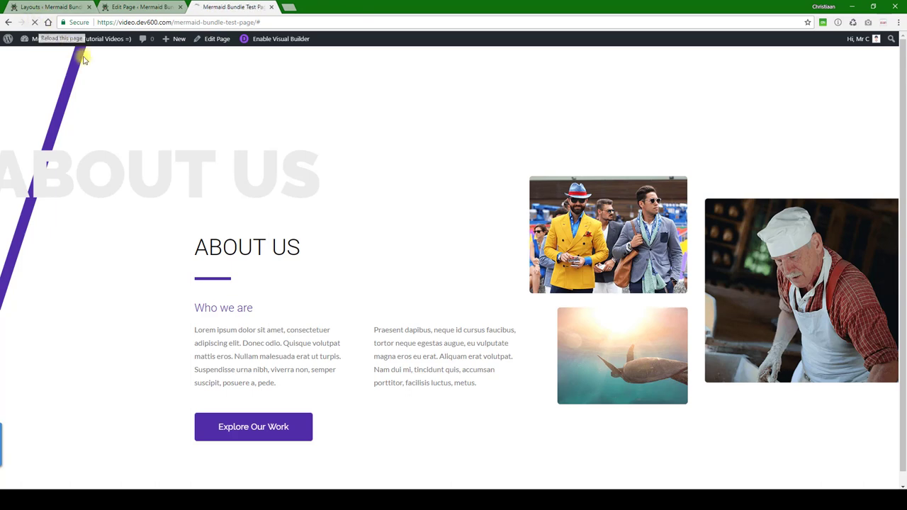